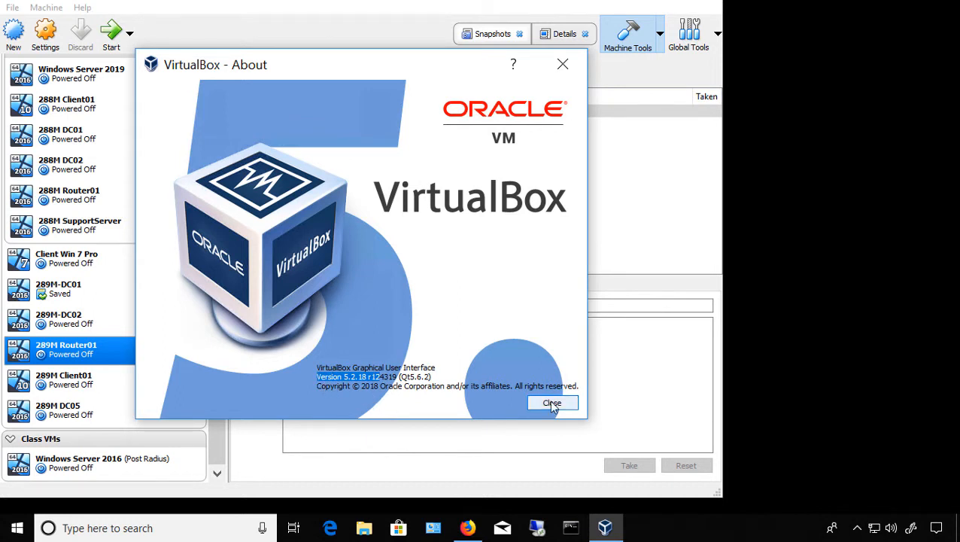
Close the version information window and exit the installed VirtualBox Manager
click(553, 403)
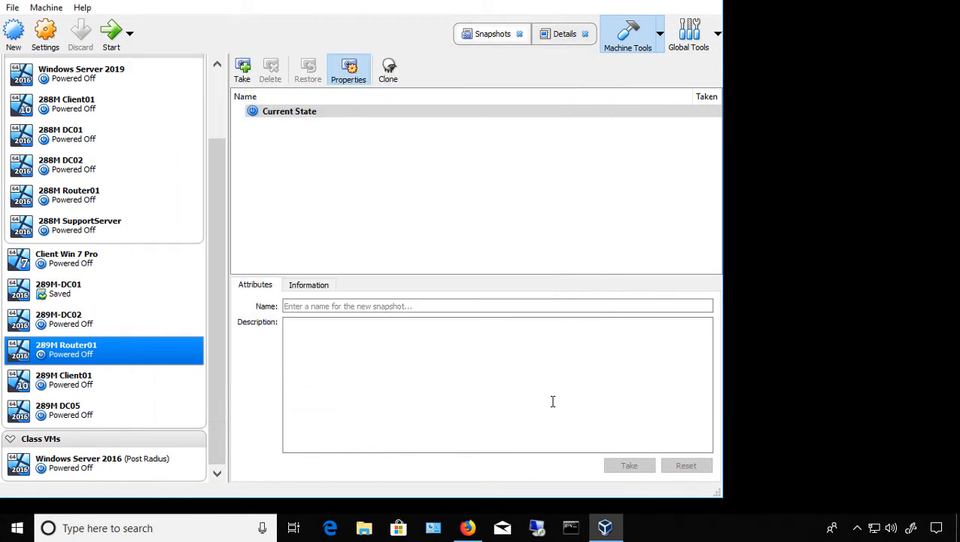
click(12, 8)
click(79, 222)
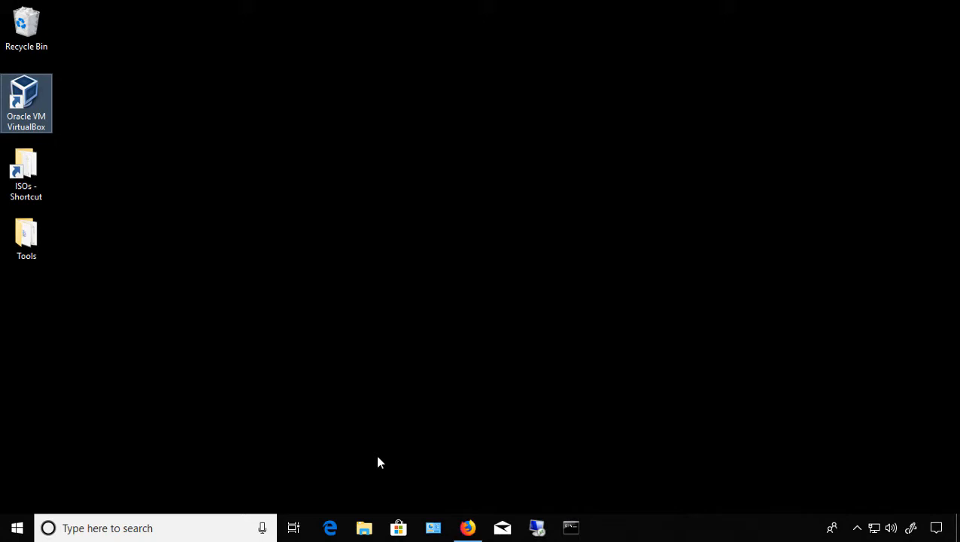
Switch to Firefox and download the VirtualBox 6.0.4 installer for Windows hosts from virtualbox.org, saving the file
click(467, 528)
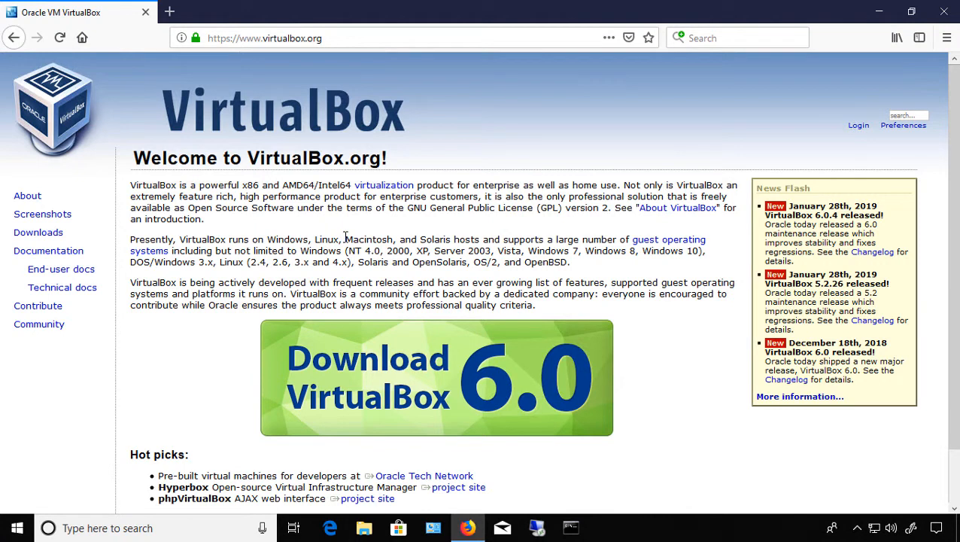
click(434, 381)
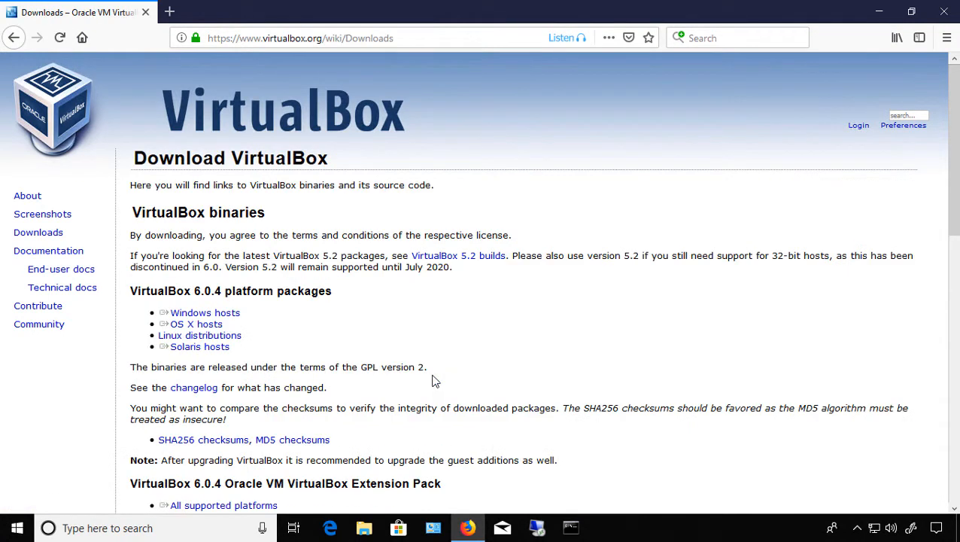
click(235, 314)
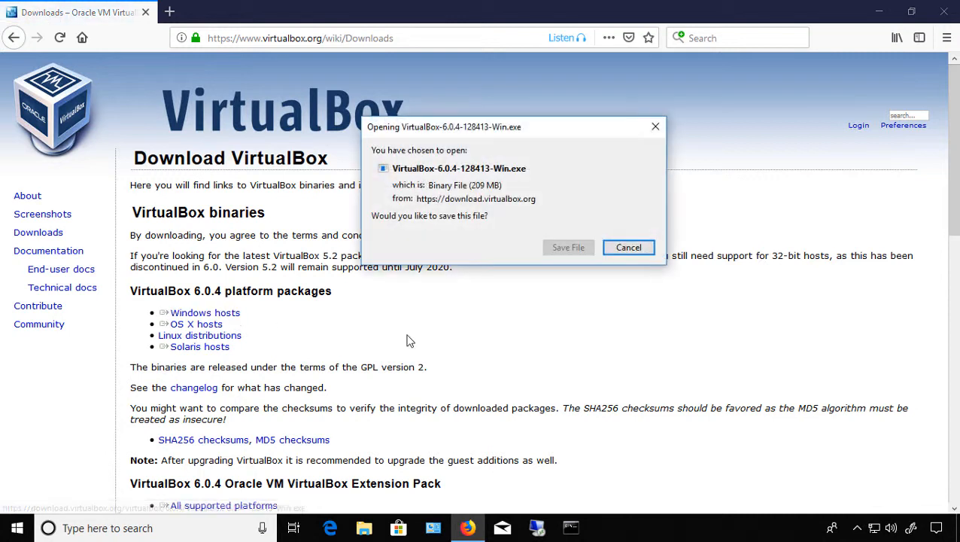
click(567, 249)
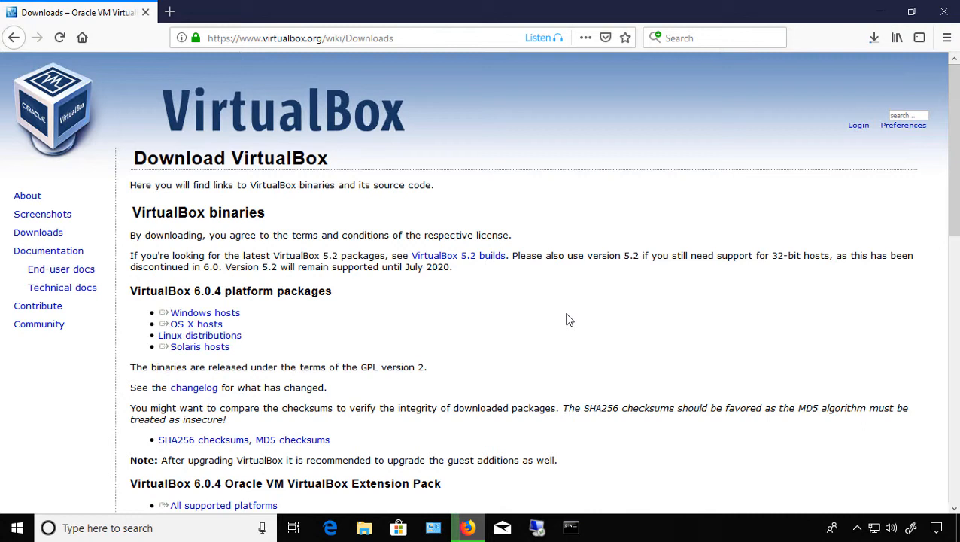
Launch VirtualBox-6.0.4-128413-Win.exe from the Downloads folder and allow it to run past SmartScreen
click(874, 43)
click(674, 72)
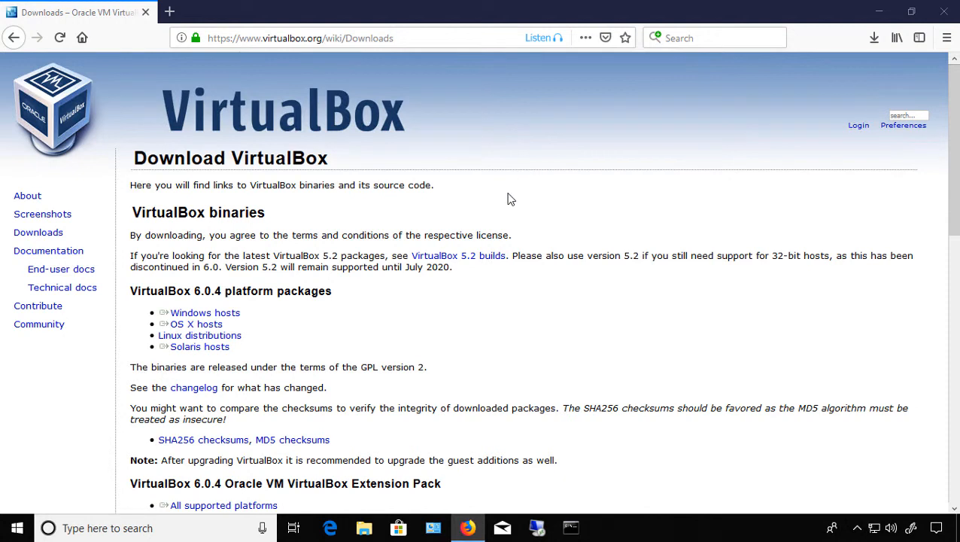
click(364, 530)
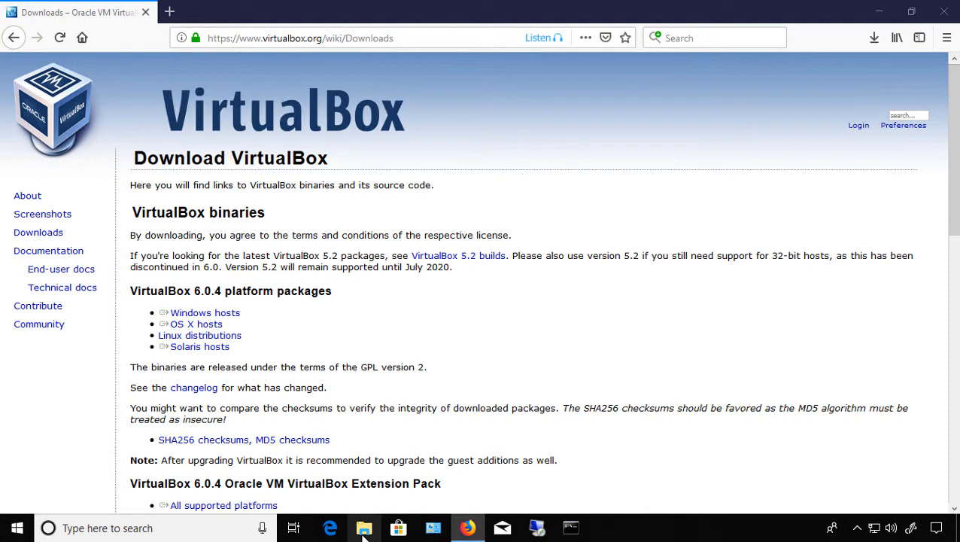
click(364, 530)
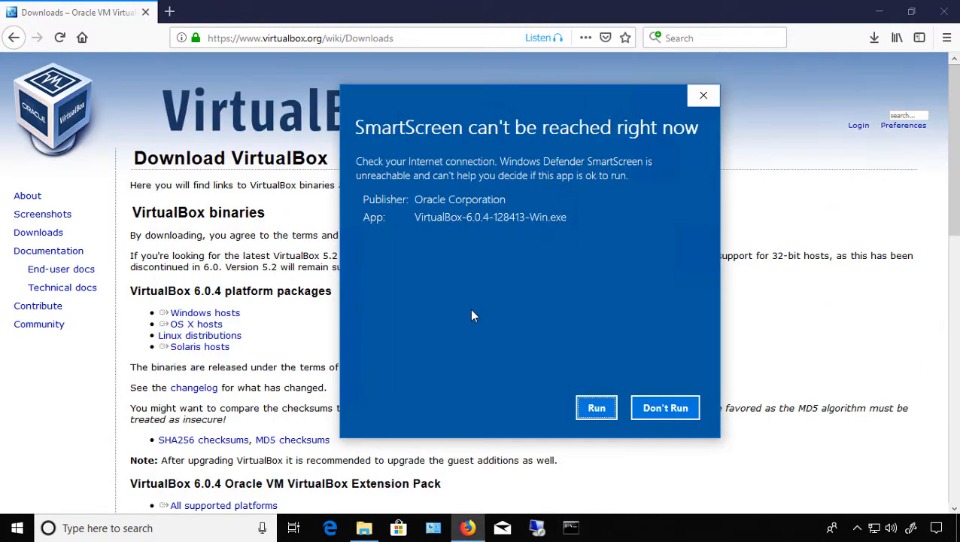
click(364, 530)
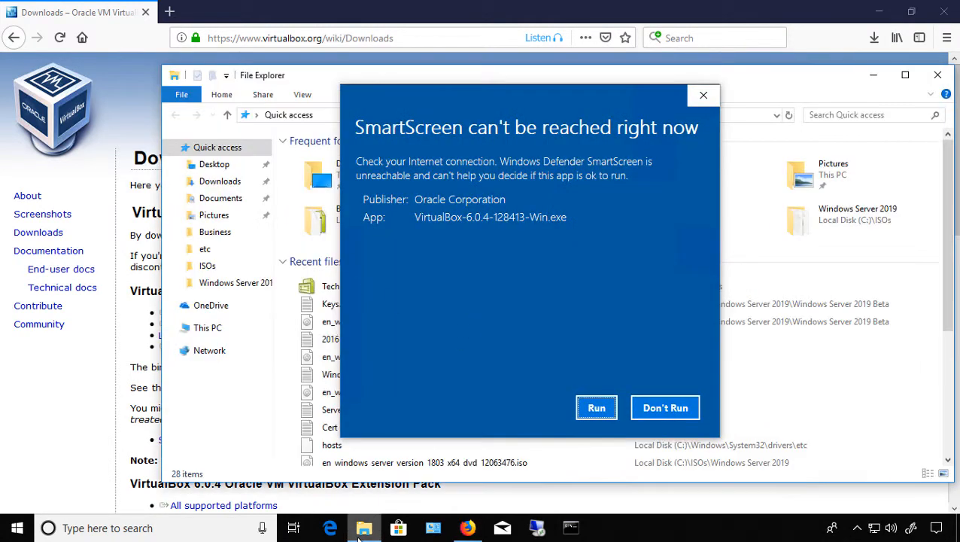
drag(548, 99, 775, 108)
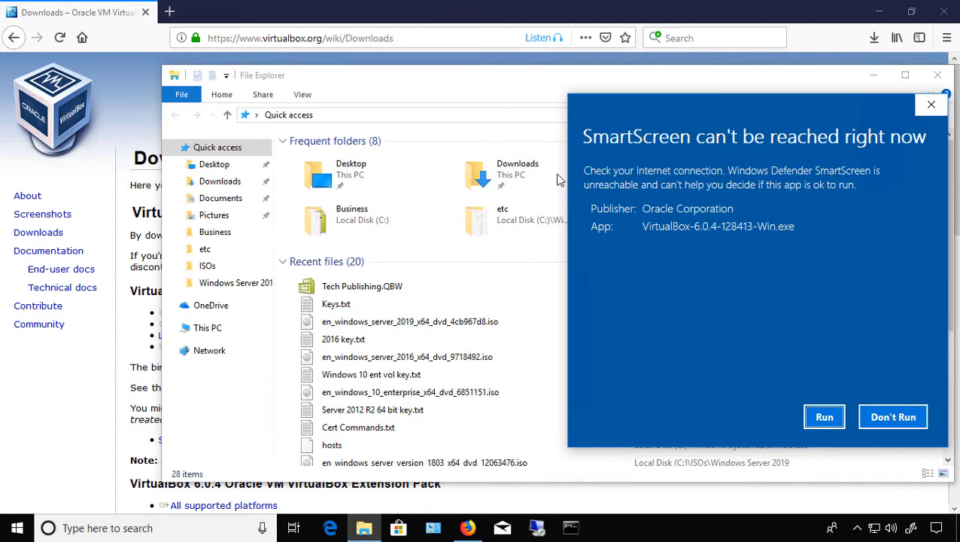
double_click(510, 171)
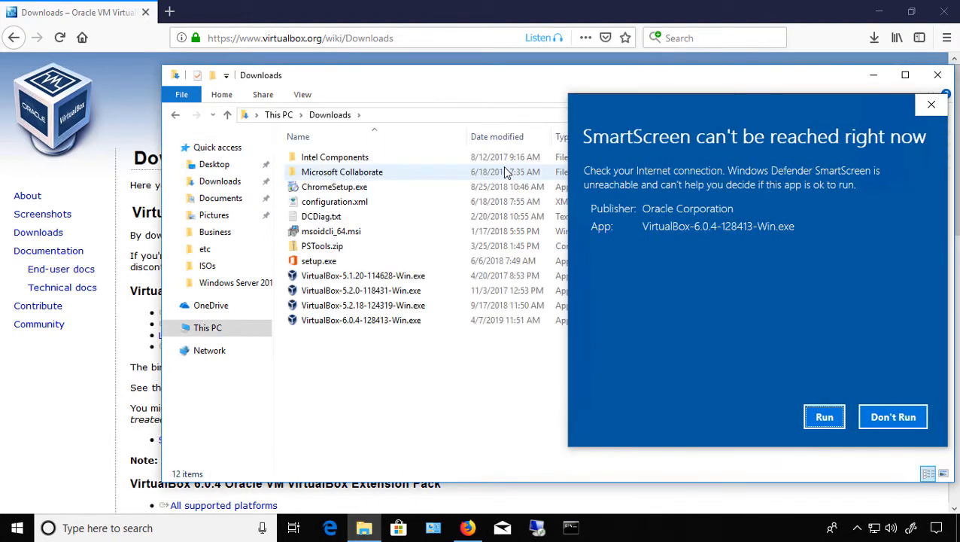
double_click(399, 322)
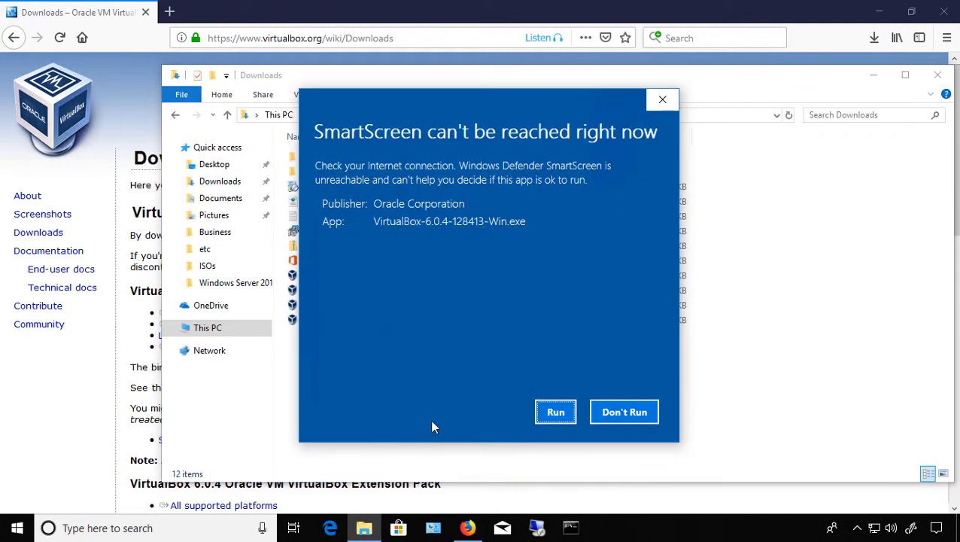
click(554, 414)
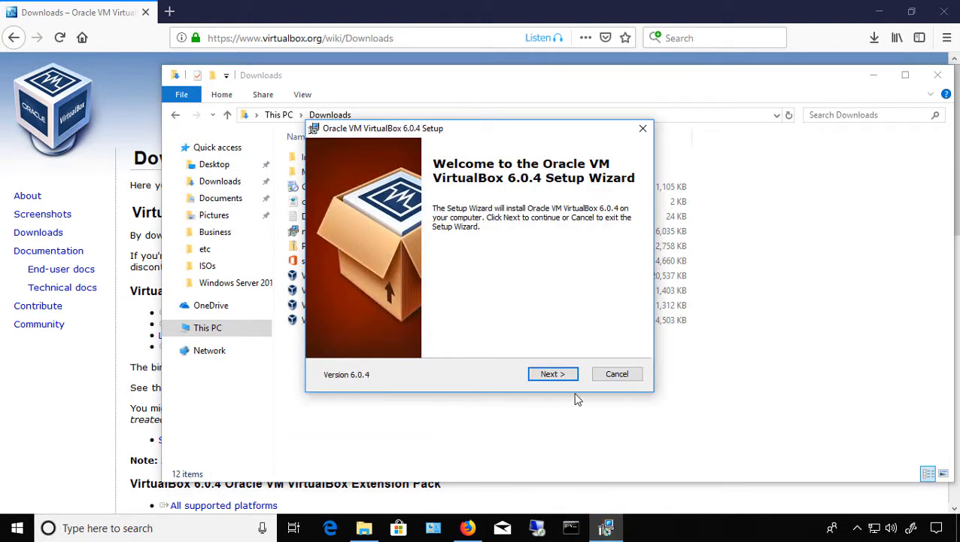
Set the entire VirtualBox Application feature to install on the local hard drive and accept the default location
click(556, 375)
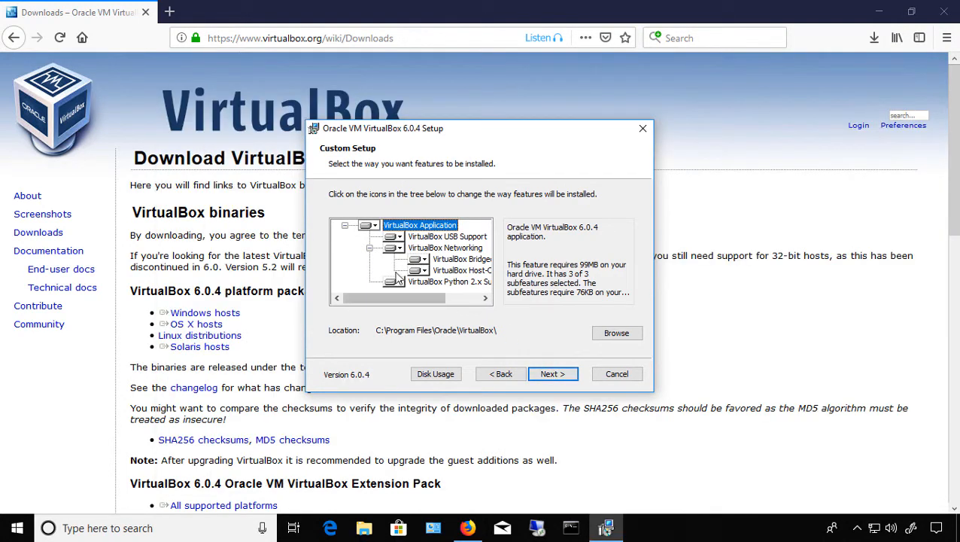
click(369, 227)
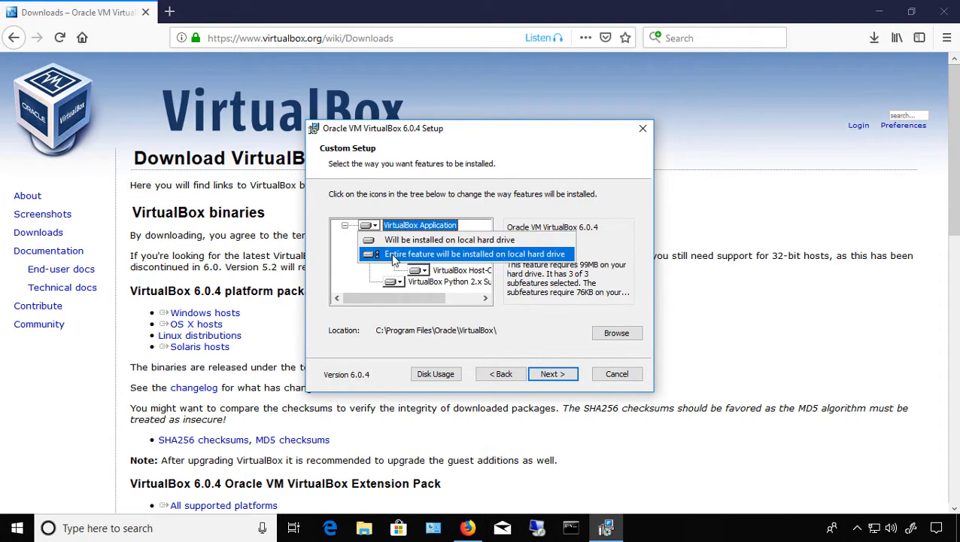
click(393, 256)
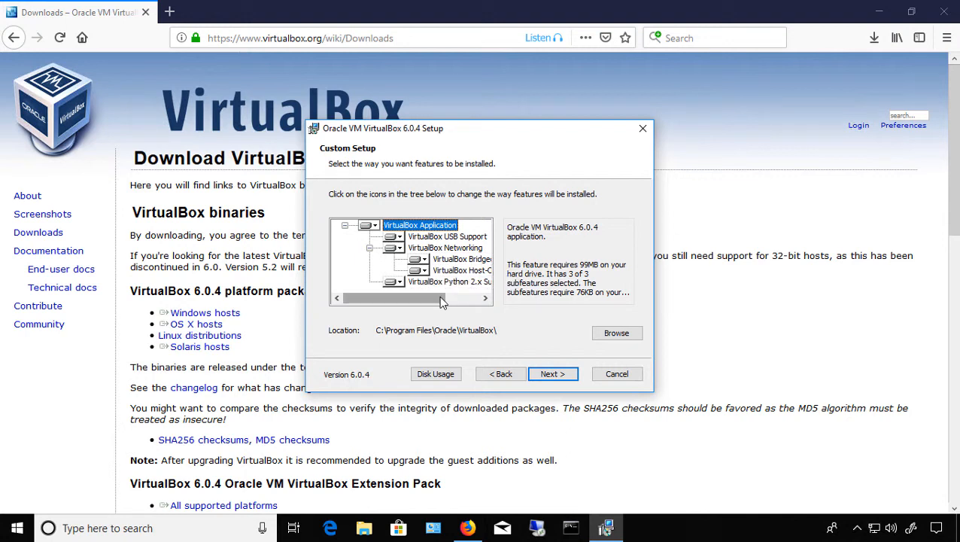
click(555, 380)
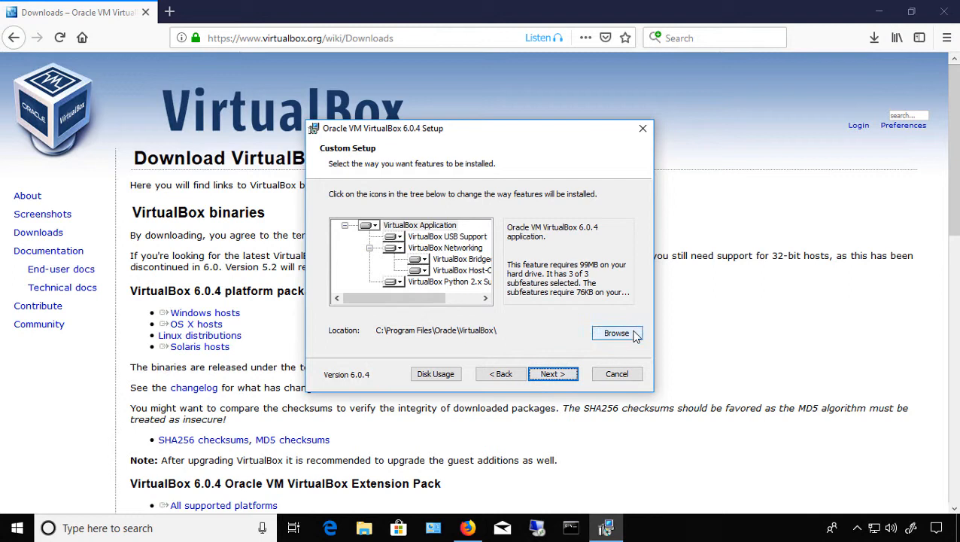
click(553, 380)
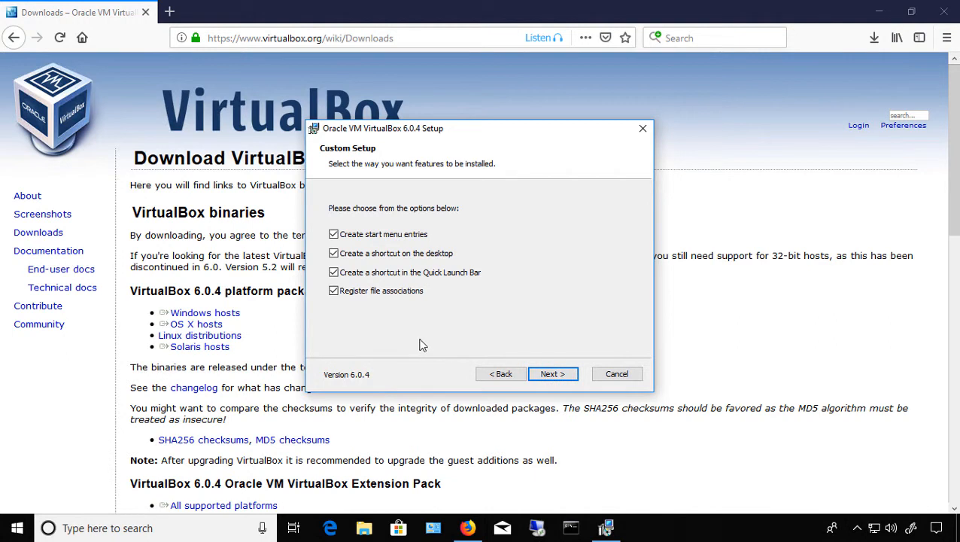
Keep all shortcut and file association options, accept the network interfaces reset, and start the installation
click(547, 380)
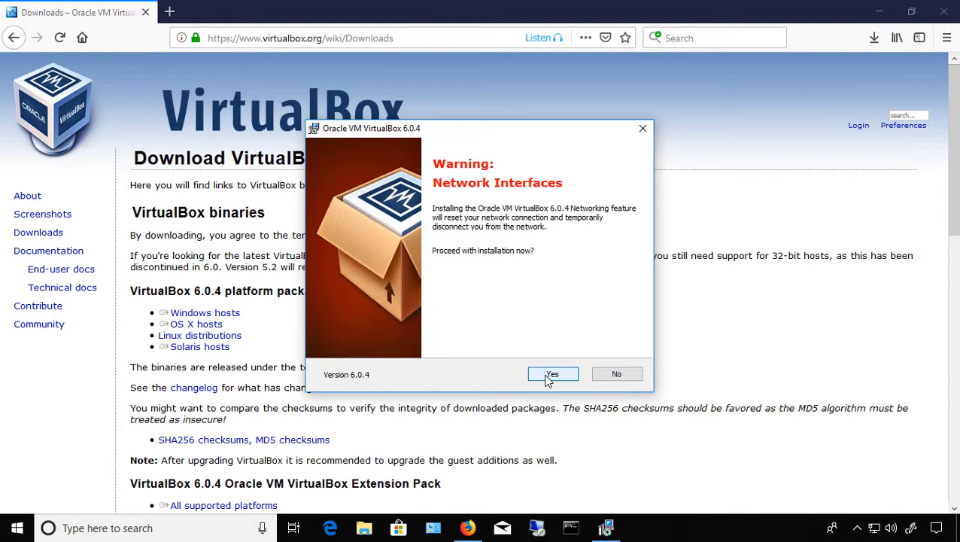
click(548, 380)
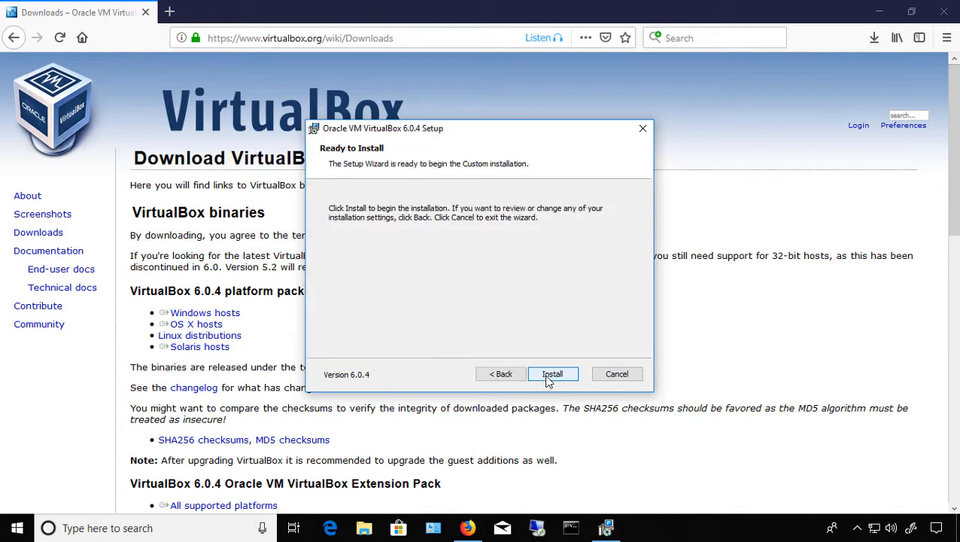
click(550, 376)
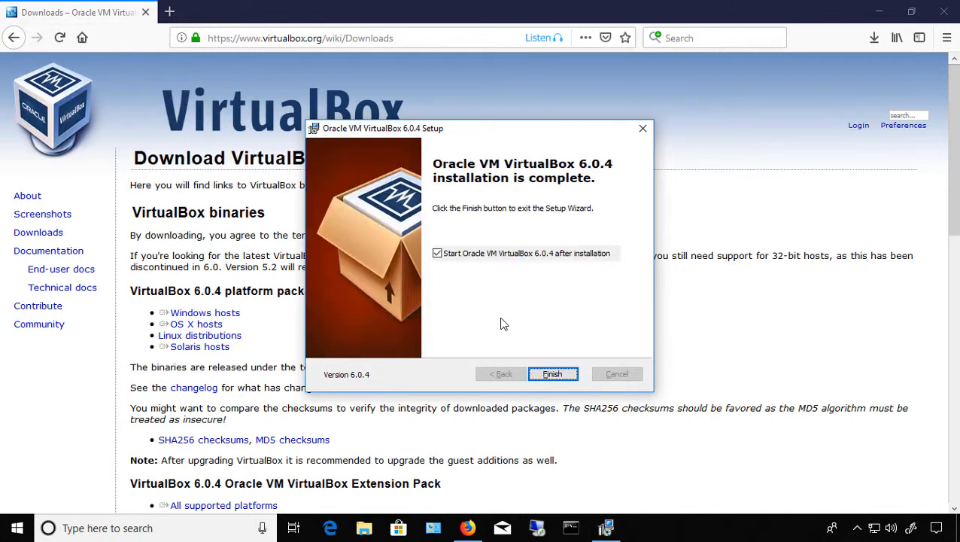
Close the browser, finish the setup wizard with VirtualBox 6.0.4 set to start, and maximize the manager window
click(945, 12)
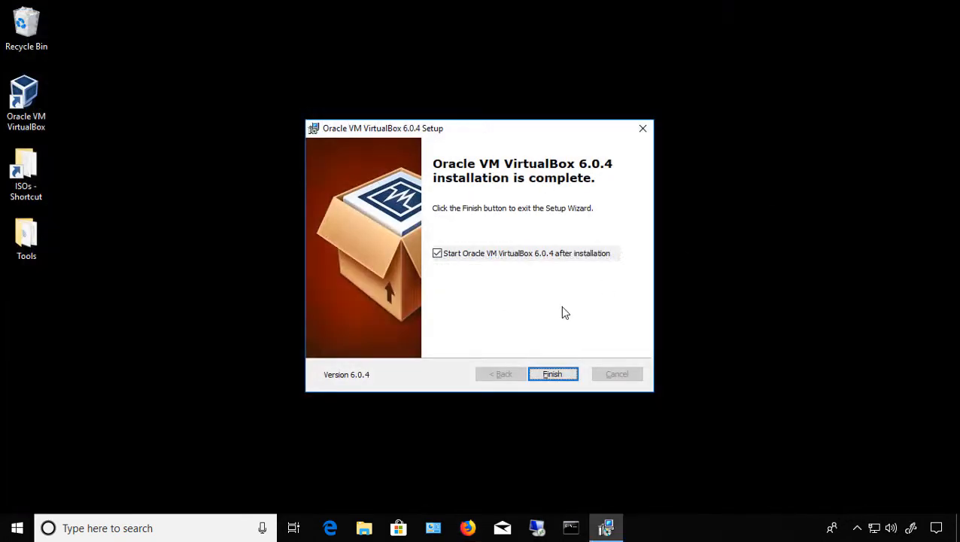
click(548, 377)
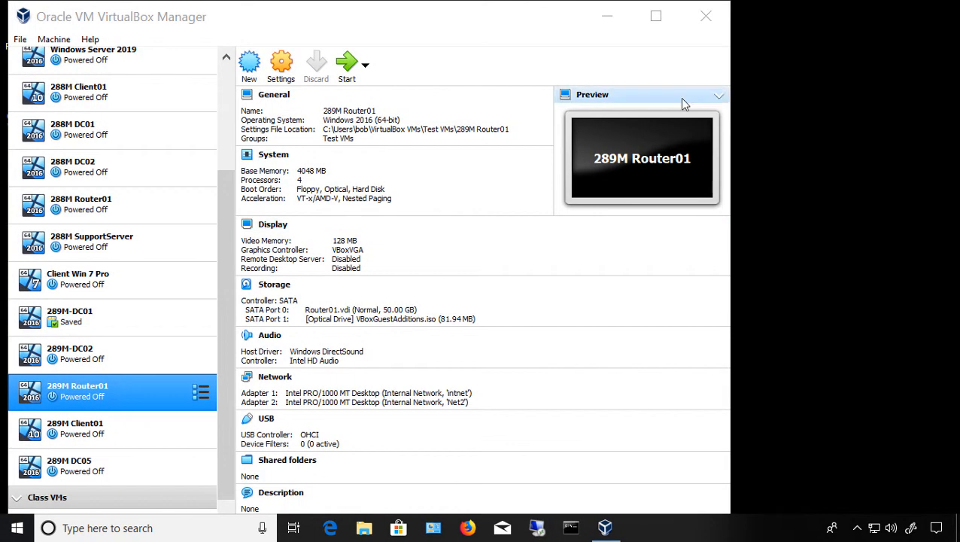
click(656, 16)
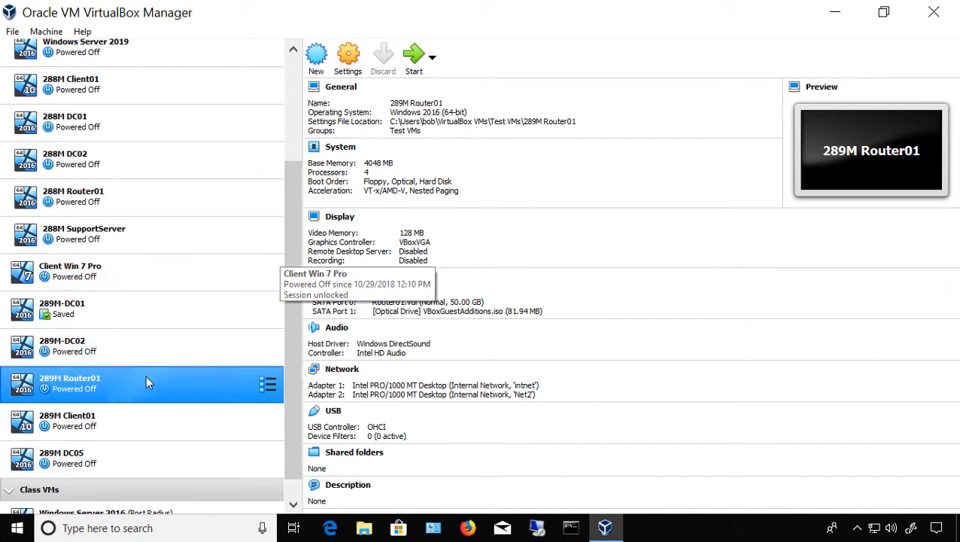
Examine the storage location of the Router01.vdi disk in the 289M Router01 settings and leave them without changes
right_click(109, 384)
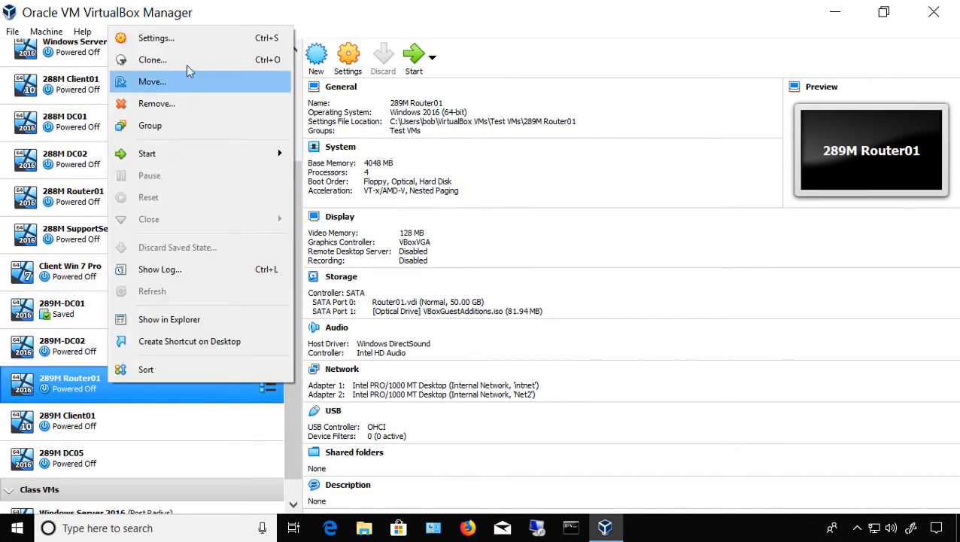
click(195, 41)
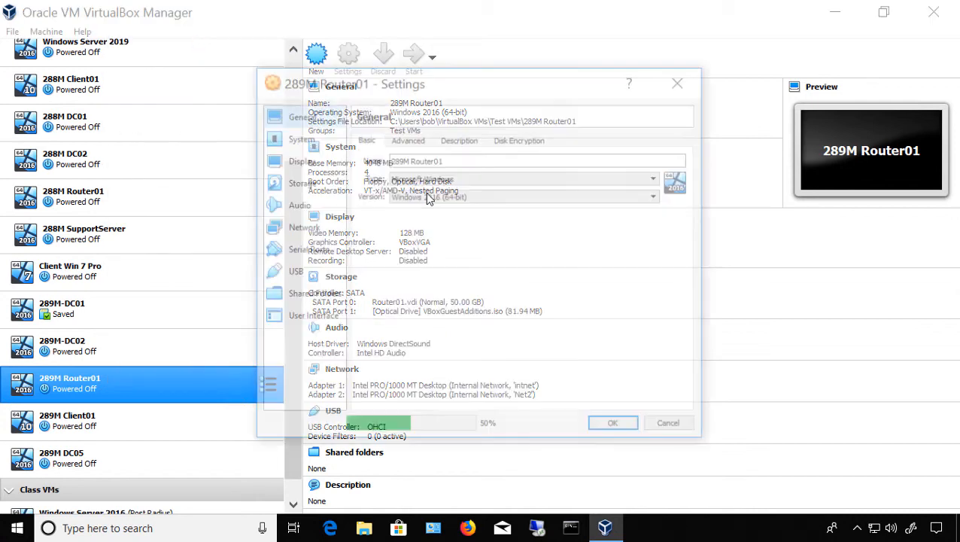
click(304, 186)
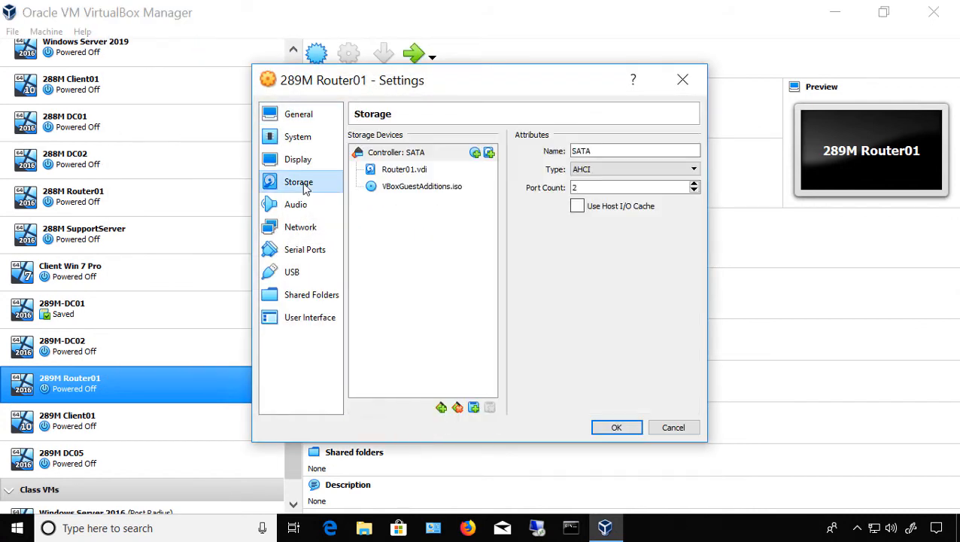
click(397, 172)
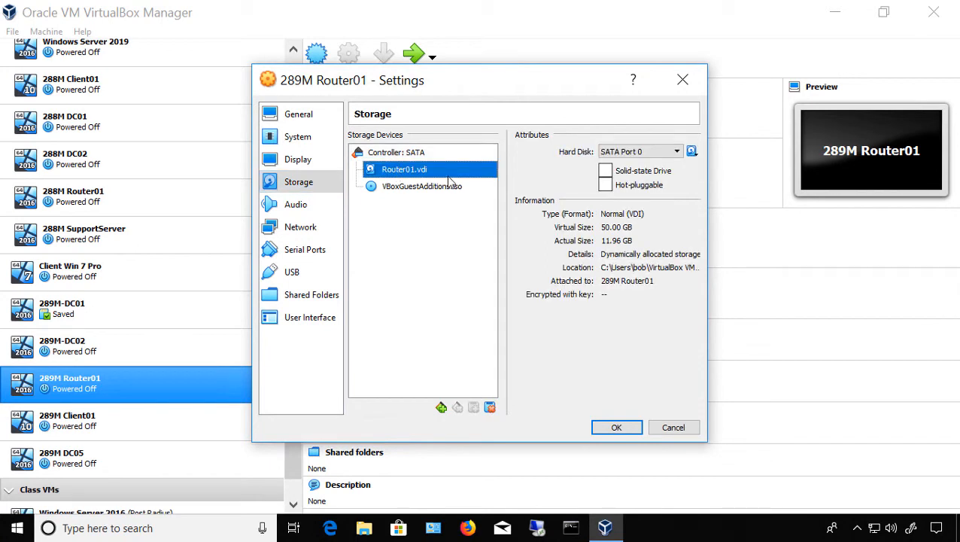
click(609, 274)
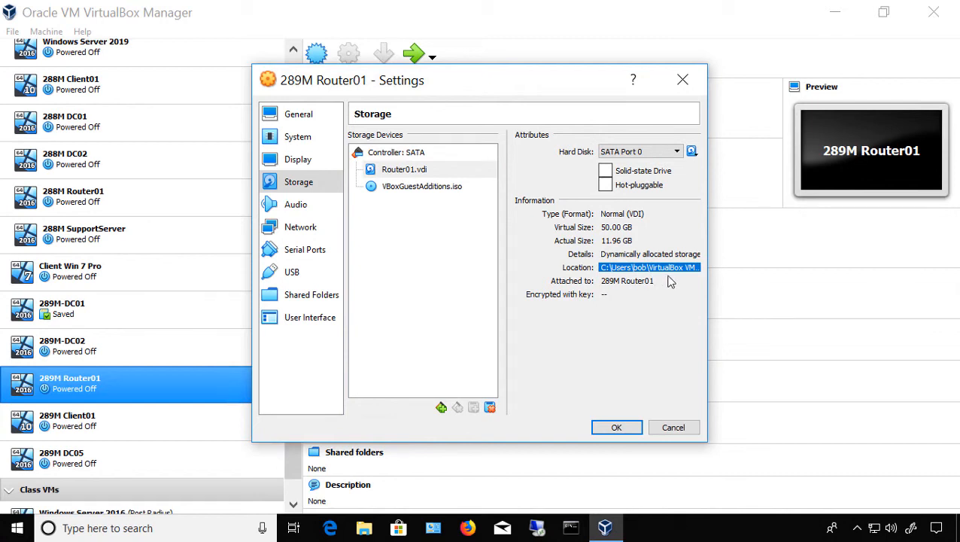
click(667, 429)
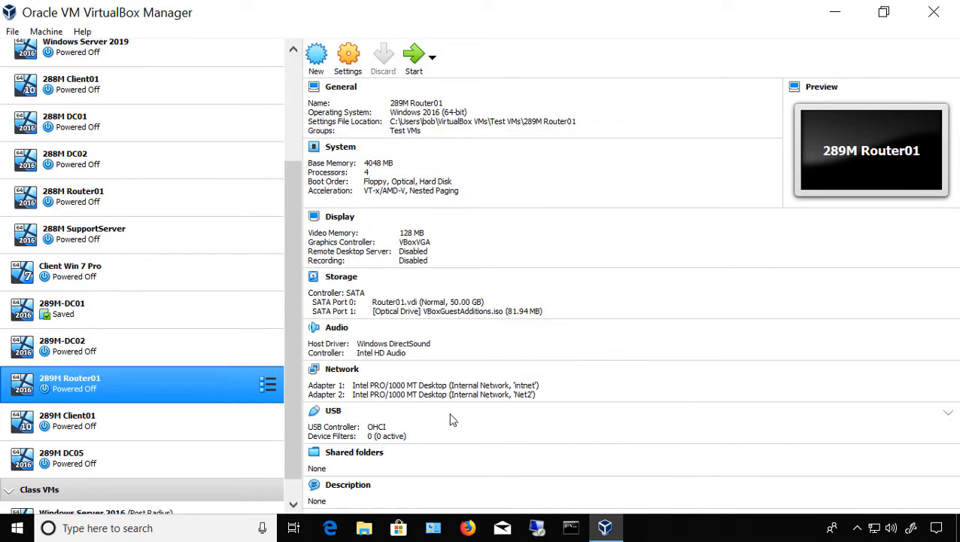
Start the 289M Router01 virtual machine and check which machine actions and General settings are available while it runs
double_click(211, 386)
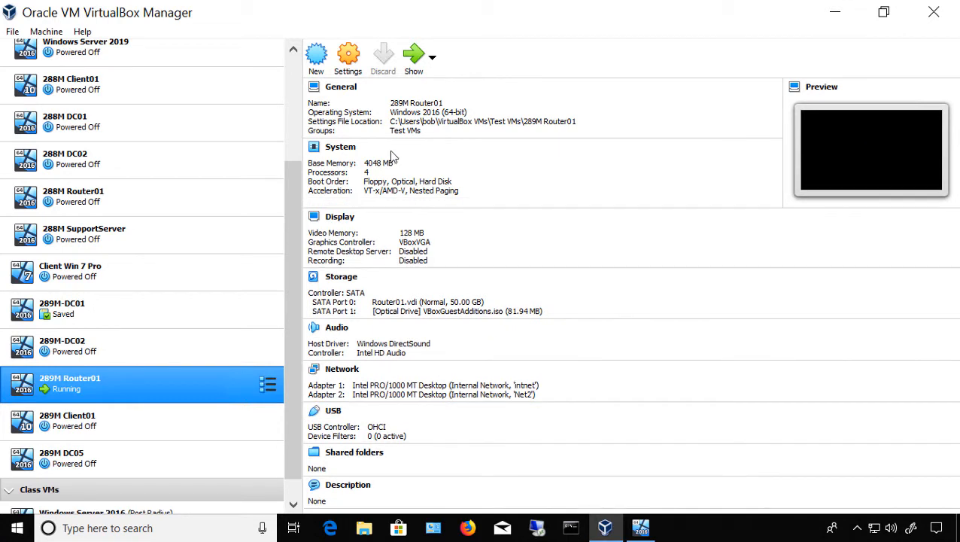
click(349, 65)
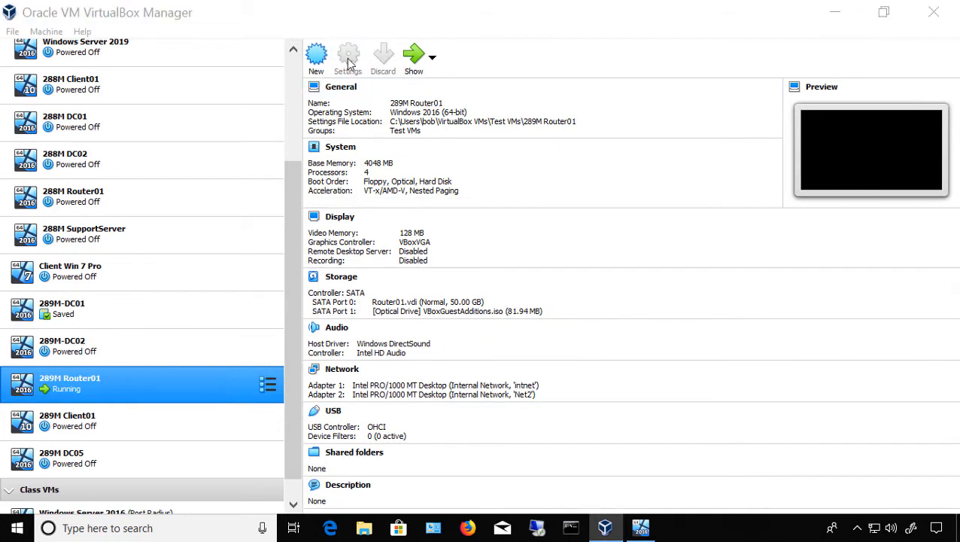
click(693, 79)
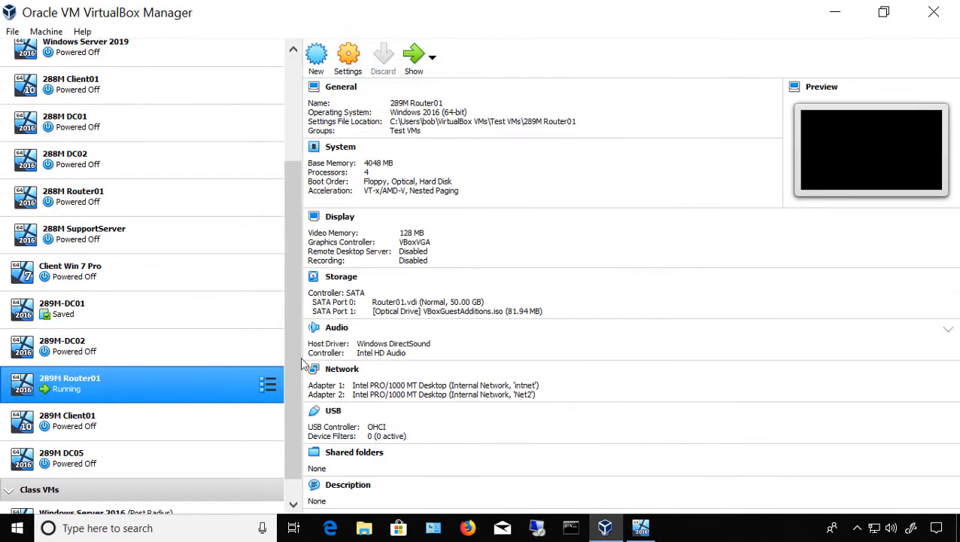
right_click(152, 375)
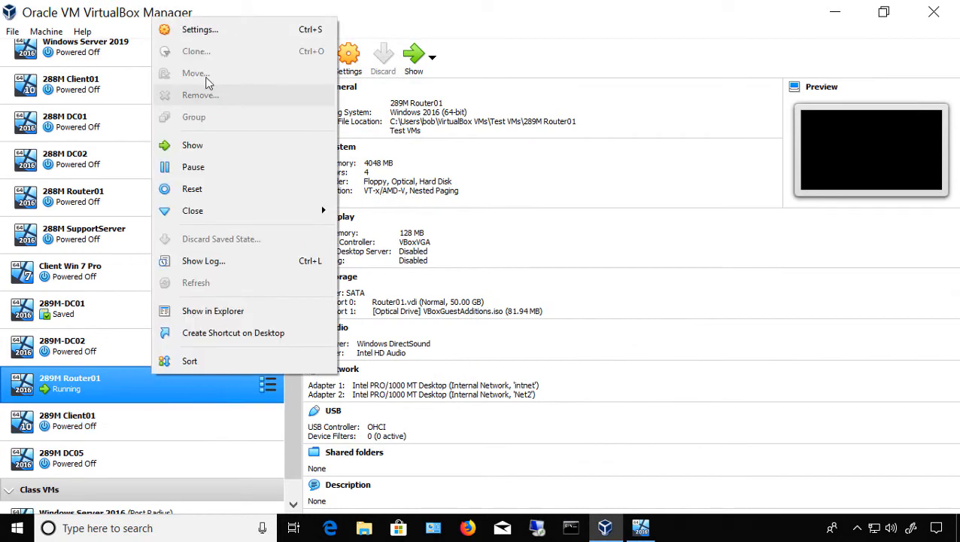
click(219, 30)
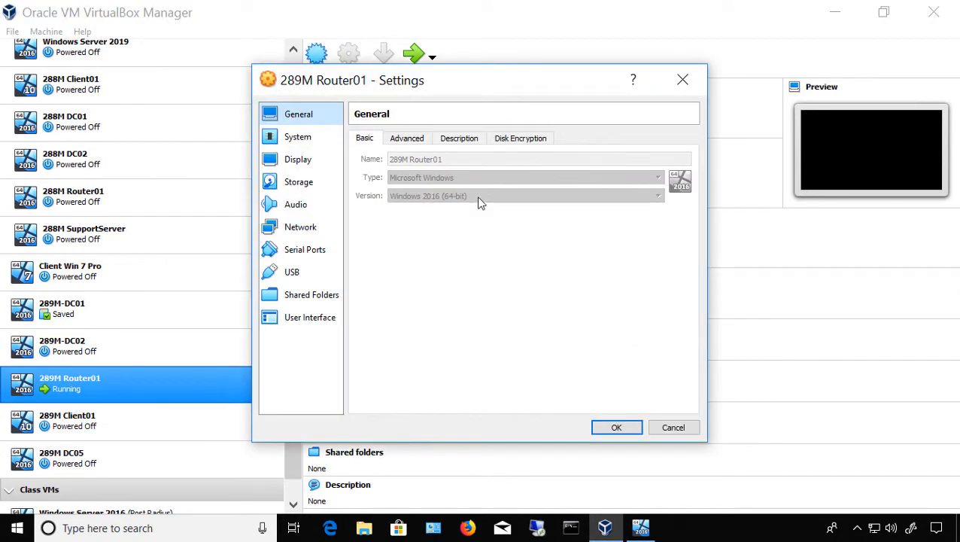
click(682, 79)
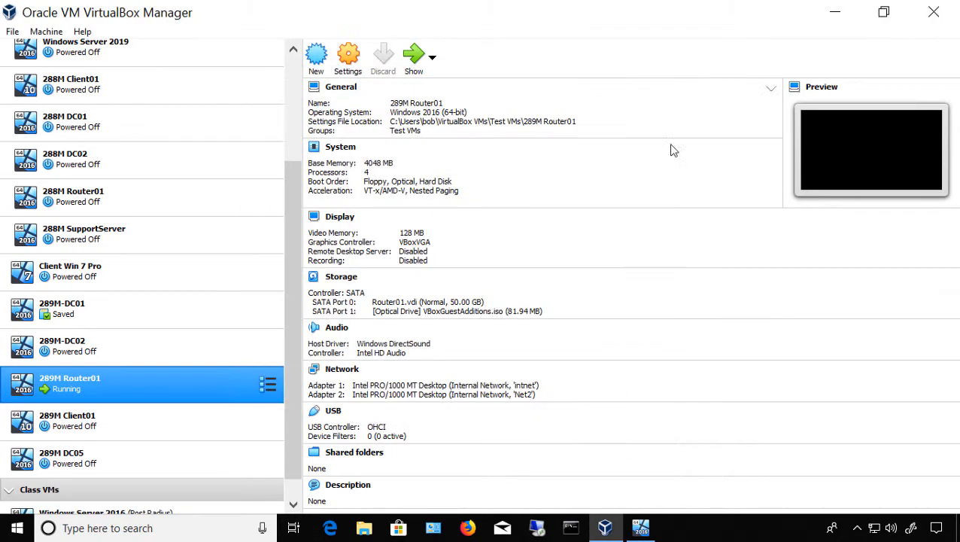
Switch to the running 289M Router01 window and dismiss the mouse pointer integration message
click(640, 529)
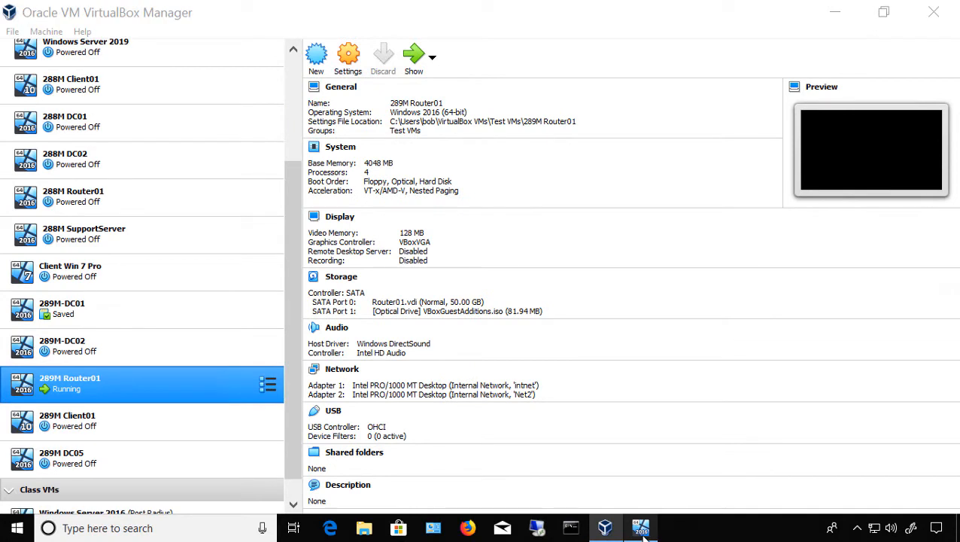
click(642, 530)
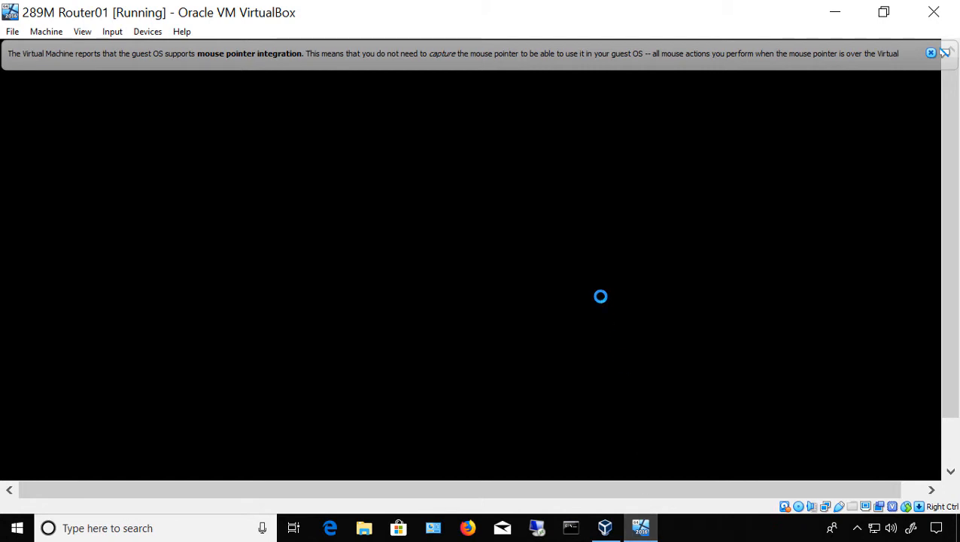
click(931, 53)
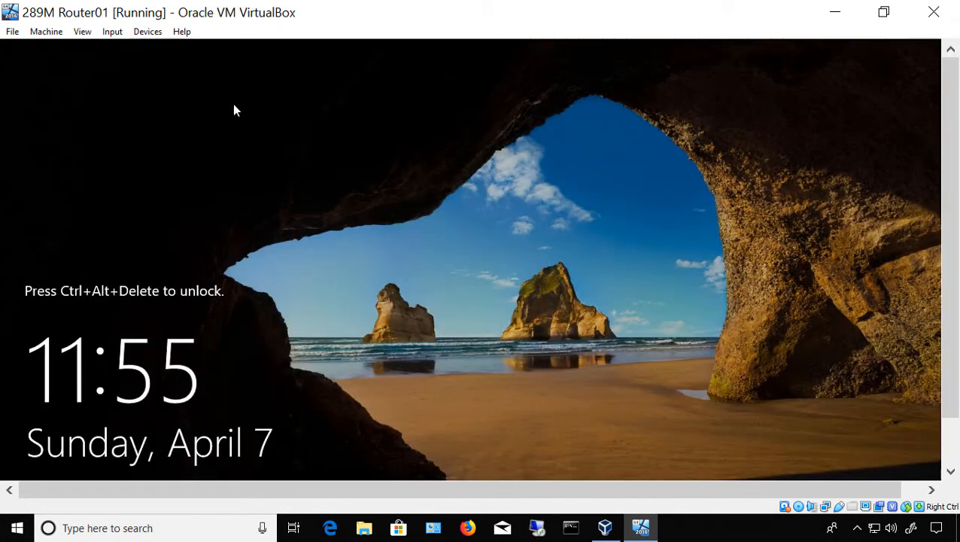
Send the Ctrl-Alt-Del sequence to the guest and sign in to the Administrator account with its password
click(110, 31)
mouse_move(132, 52)
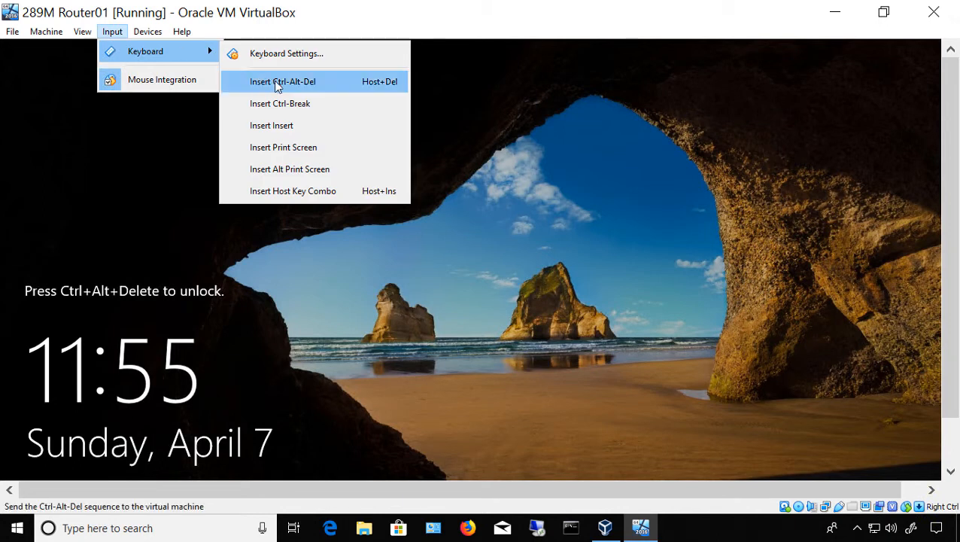
click(277, 83)
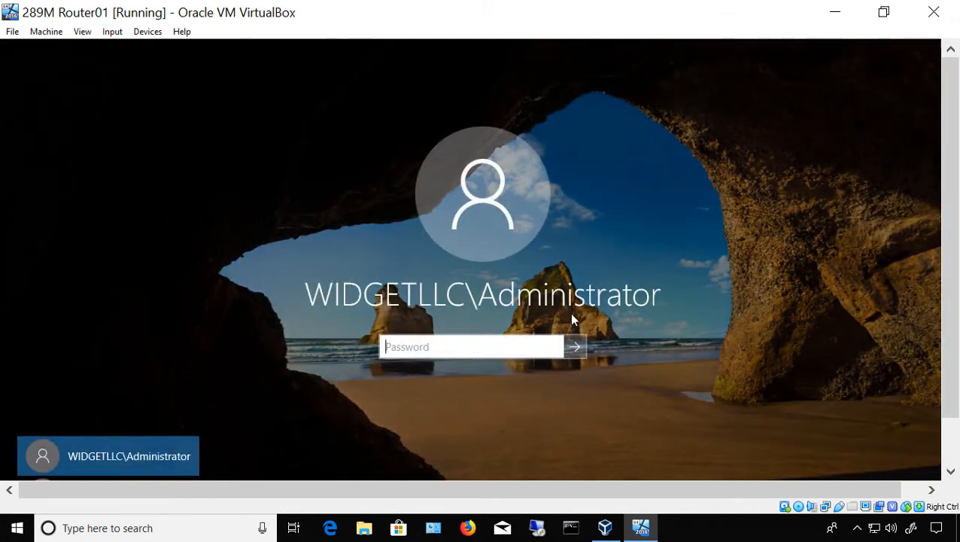
text(••••••••)
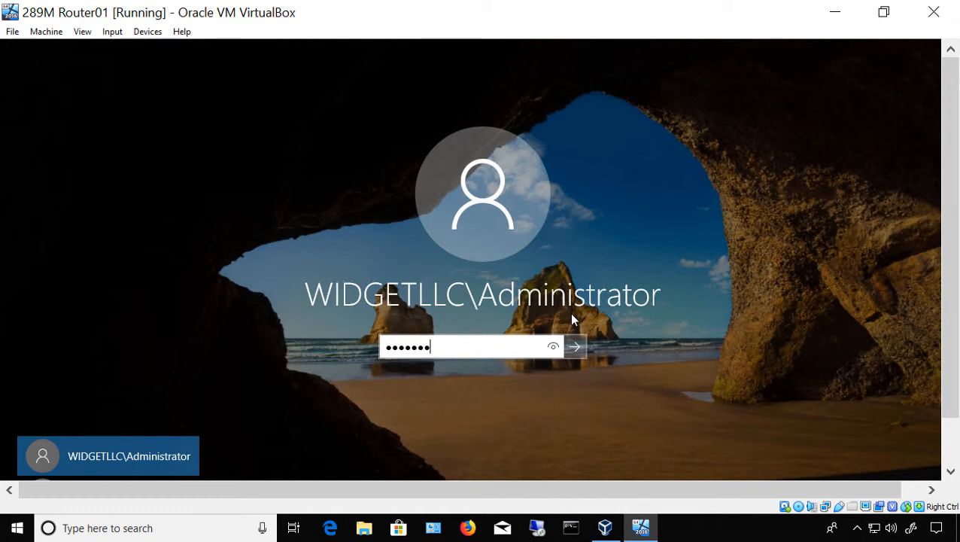
key(Return)
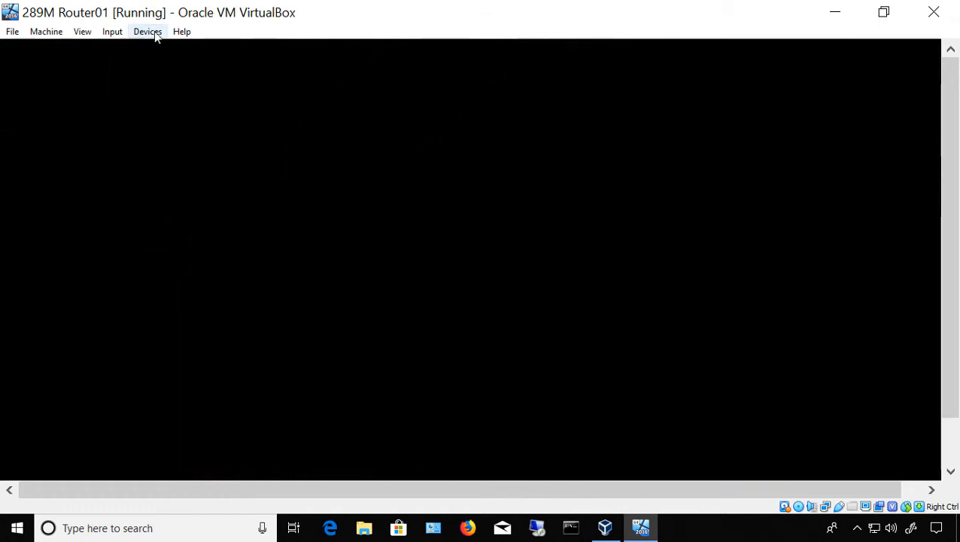
Insert the Guest Additions CD image into the machine and open CD Drive (D:) in the guest's File Explorer
click(148, 31)
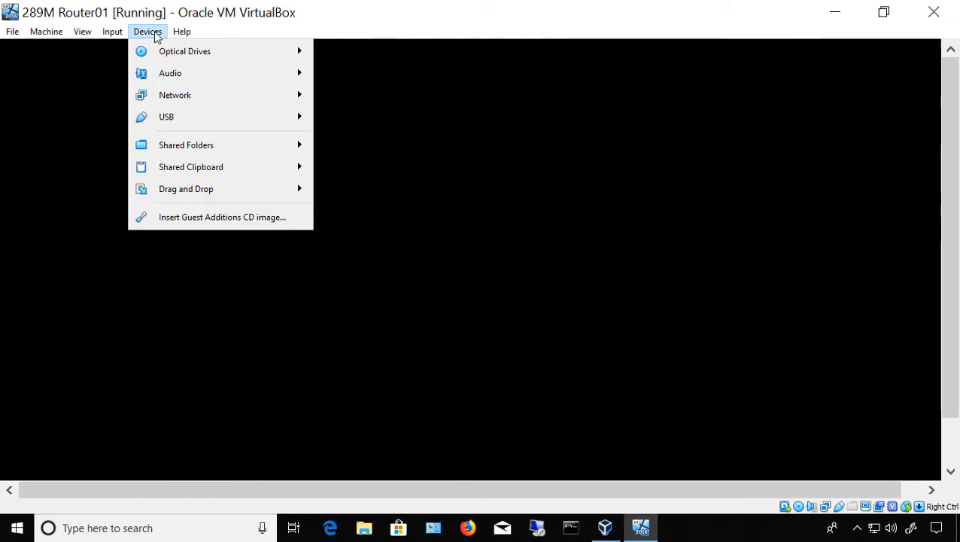
click(213, 218)
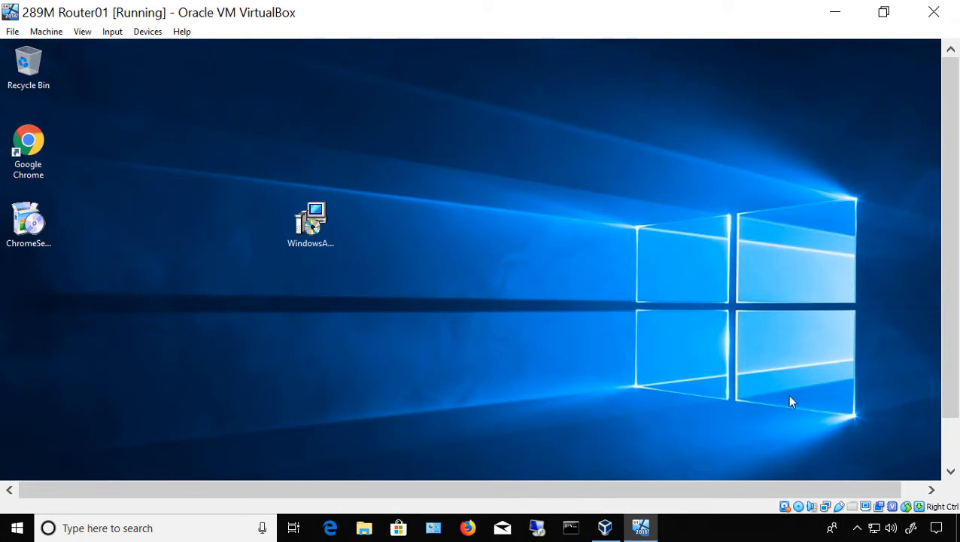
click(949, 451)
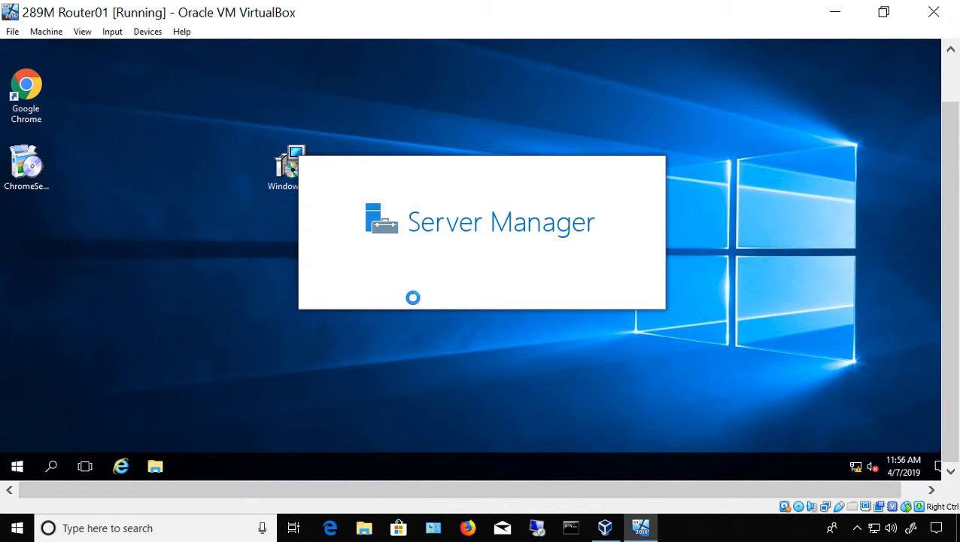
key(super+e)
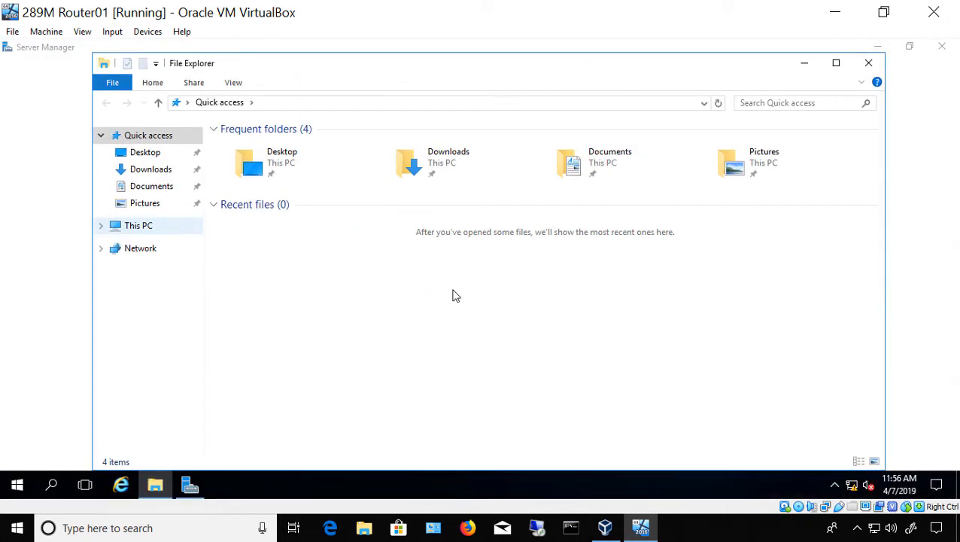
click(143, 226)
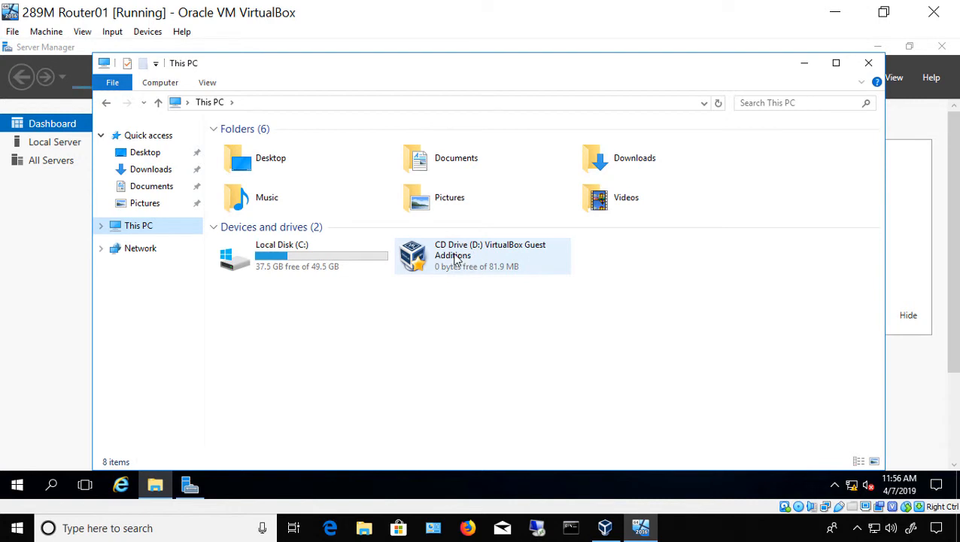
double_click(453, 260)
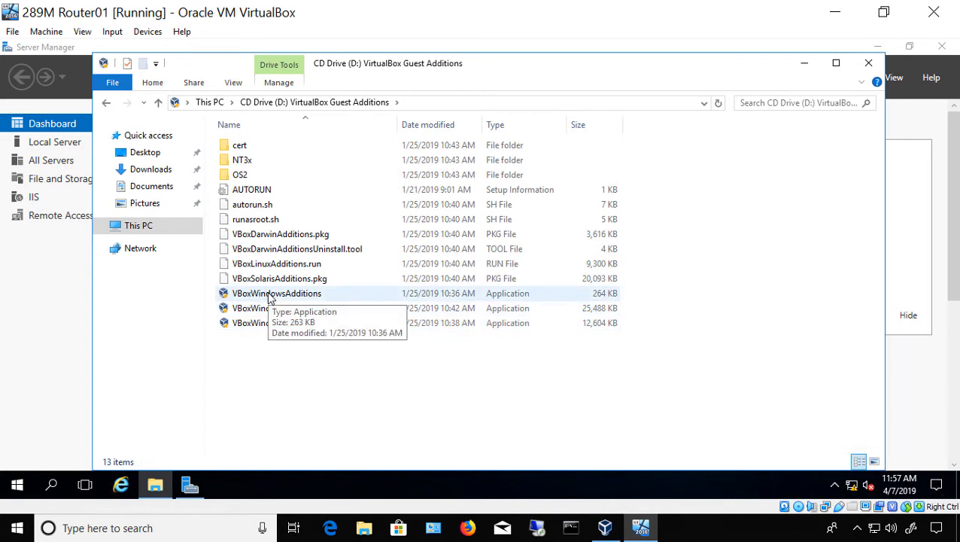
Run VBoxWindowsAdditions from the CD and start installing Guest Additions 6.0.4 with the default folder and components
click(273, 295)
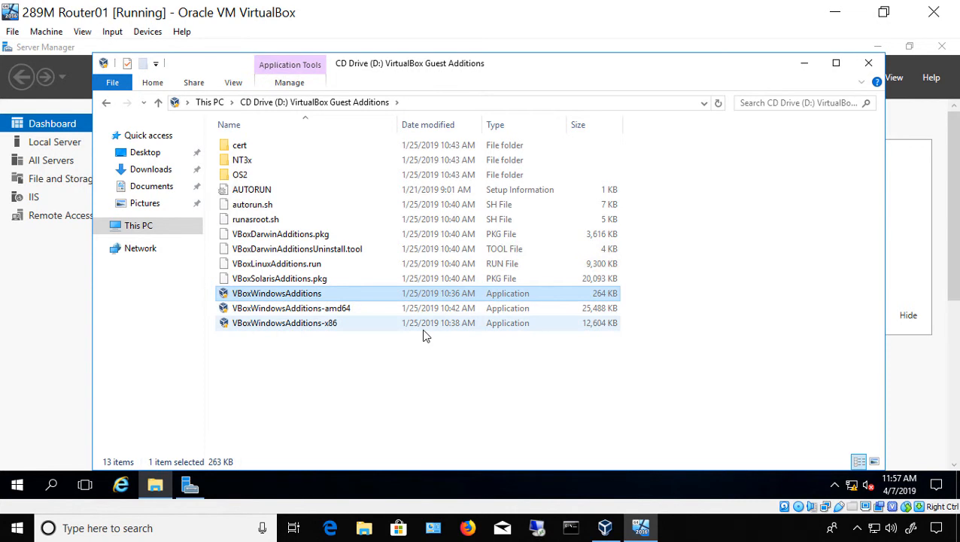
double_click(292, 295)
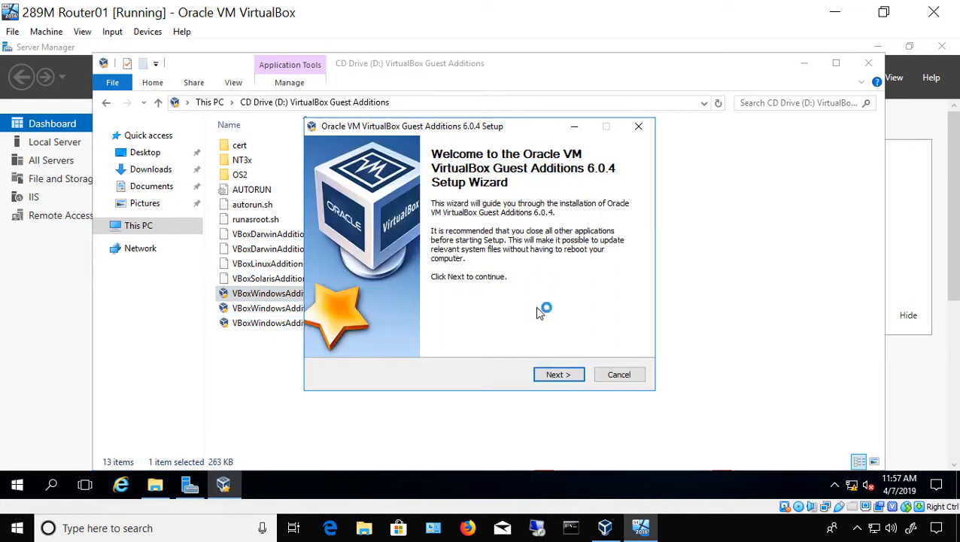
click(558, 374)
click(559, 374)
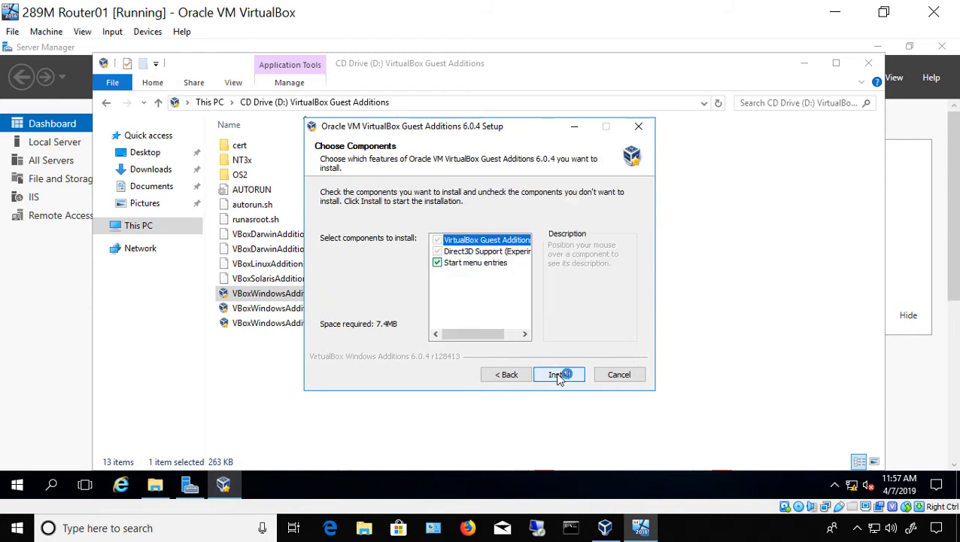
click(558, 374)
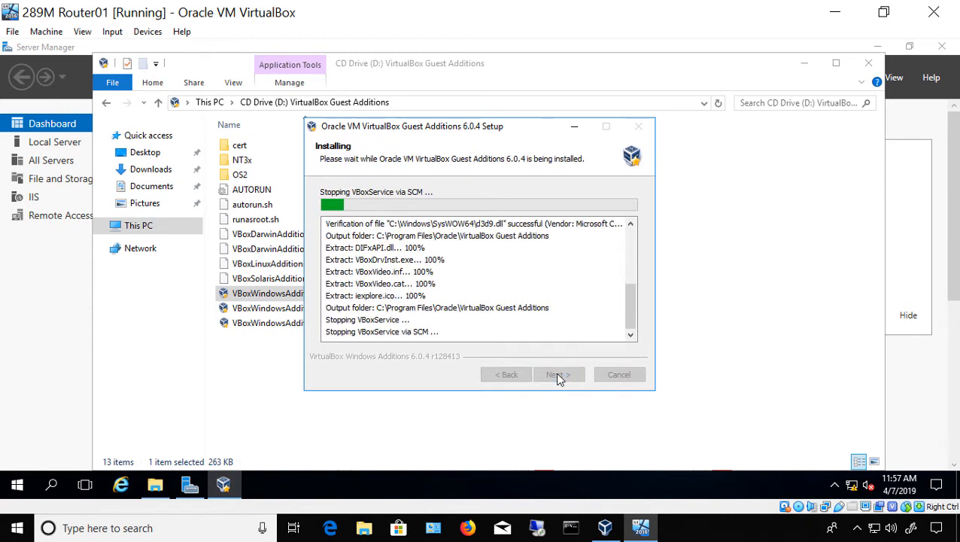